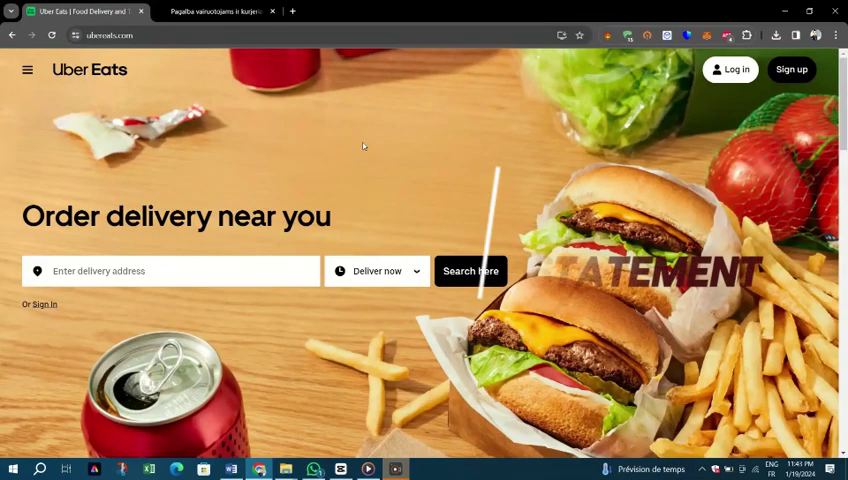
- Switch to the 'Pagalba vairuotojams ir kurjeriams' tab showing the Plus Card FAQ
{"action": "left_click", "coordinate": [203, 14]}
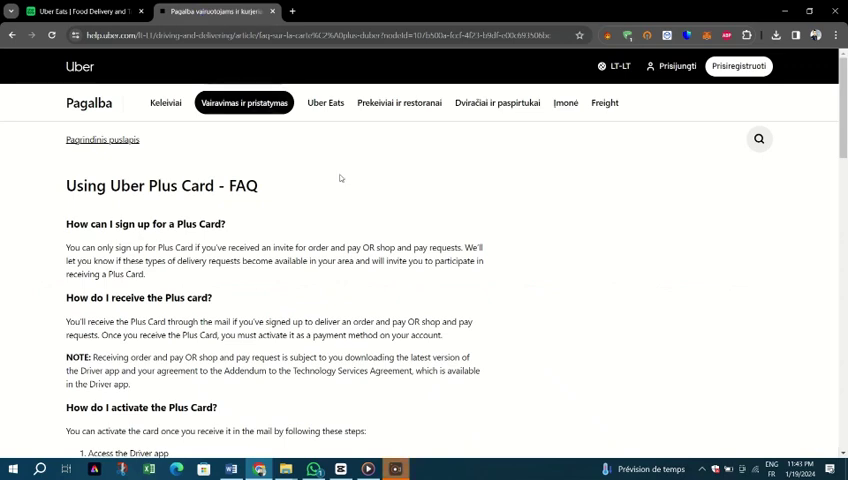
- Open the LT-LT language picker in the Uber Help Center header
{"action": "left_click", "coordinate": [620, 66]}
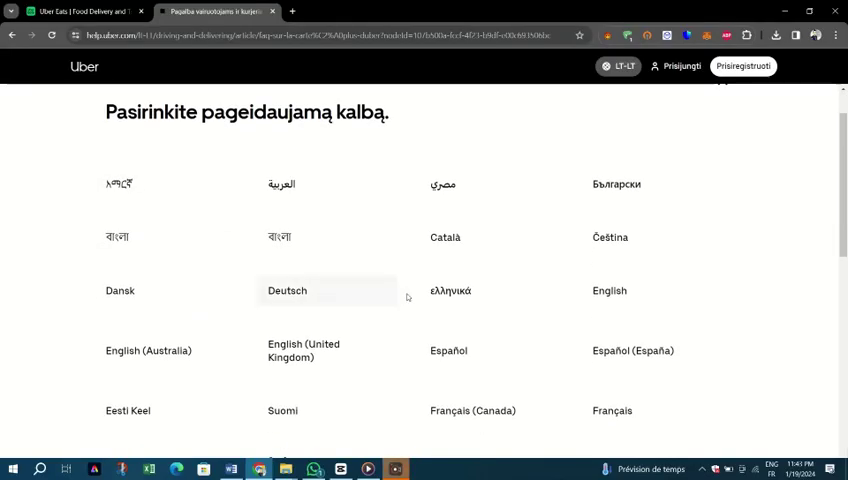
- Choose English from the language list to reload the Plus Card FAQ article
{"action": "left_click", "coordinate": [598, 291]}
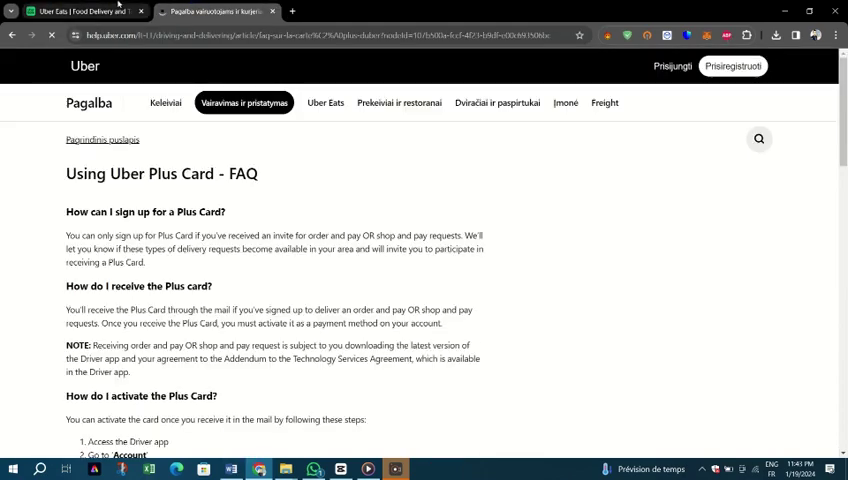
{"action": "scroll", "coordinate": [265, 210], "scroll_direction": "down", "scroll_amount": 1}
{"action": "scroll", "coordinate": [265, 212], "scroll_direction": "down", "scroll_amount": 1}
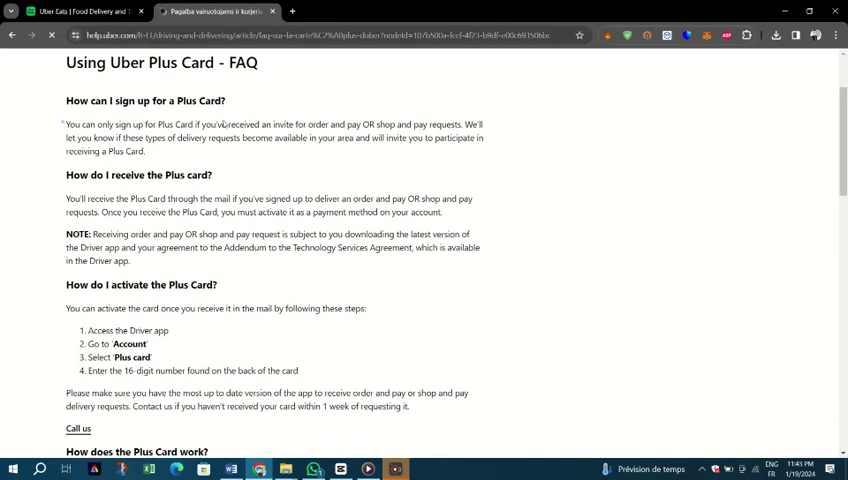
- Select the article title and opening answer text while reading down the Plus Card FAQ
{"action": "mouse_move", "coordinate": [64, 125]}
{"action": "left_mouse_down"}
{"action": "mouse_move", "coordinate": [394, 124]}
{"action": "mouse_move", "coordinate": [145, 151]}
{"action": "left_mouse_up"}
{"action": "left_click", "coordinate": [377, 147]}
{"action": "left_click", "coordinate": [309, 221]}
{"action": "scroll", "coordinate": [250, 200], "scroll_direction": "down", "scroll_amount": 2}
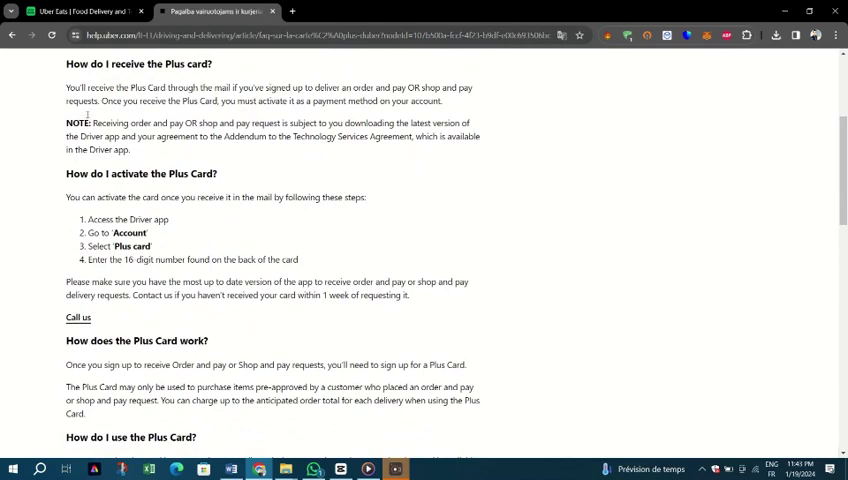
{"action": "scroll", "coordinate": [65, 99], "scroll_direction": "up", "scroll_amount": 3}
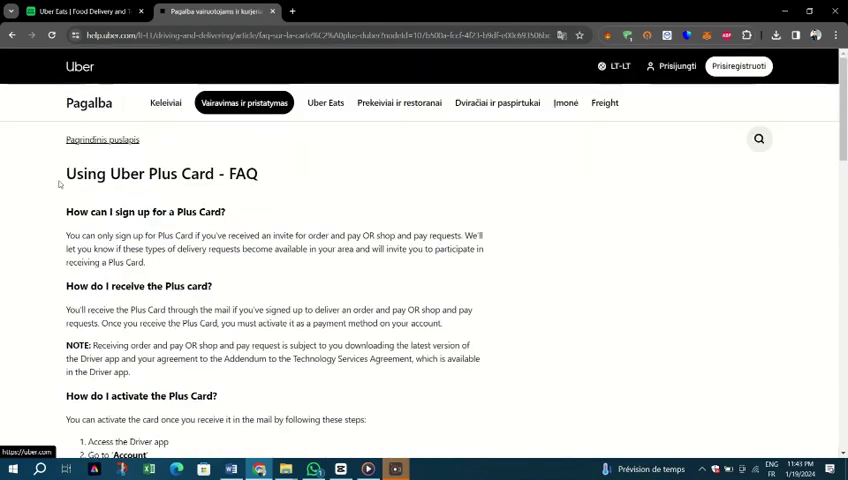
{"action": "scroll", "coordinate": [55, 200], "scroll_direction": "down", "scroll_amount": 3}
{"action": "scroll", "coordinate": [60, 230], "scroll_direction": "down", "scroll_amount": 2}
{"action": "scroll", "coordinate": [66, 257], "scroll_direction": "down", "scroll_amount": 1}
{"action": "scroll", "coordinate": [66, 257], "scroll_direction": "down", "scroll_amount": 1}
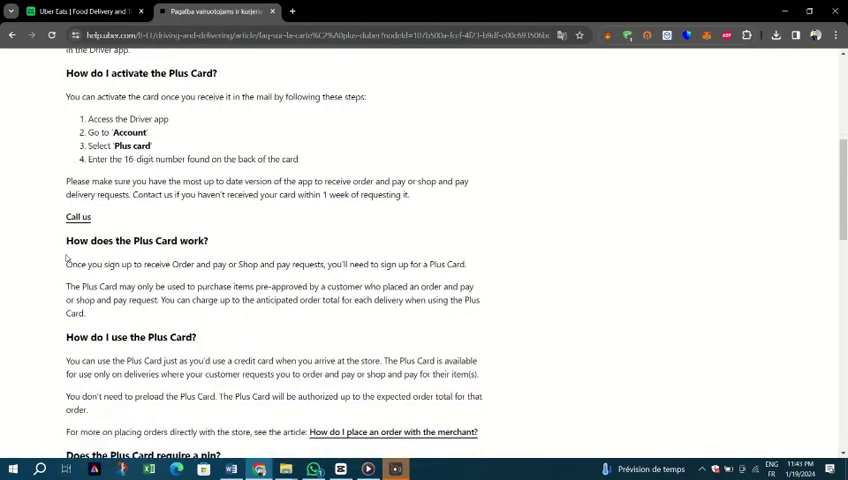
{"action": "scroll", "coordinate": [66, 258], "scroll_direction": "down", "scroll_amount": 2}
{"action": "scroll", "coordinate": [66, 258], "scroll_direction": "down", "scroll_amount": 1}
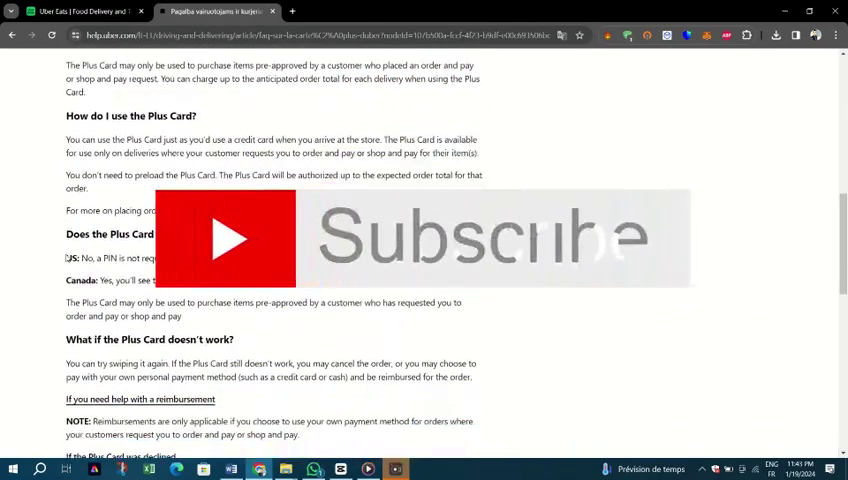
{"action": "scroll", "coordinate": [66, 258], "scroll_direction": "down", "scroll_amount": 2}
{"action": "scroll", "coordinate": [66, 258], "scroll_direction": "up", "scroll_amount": 1}
{"action": "scroll", "coordinate": [66, 258], "scroll_direction": "up", "scroll_amount": 2}
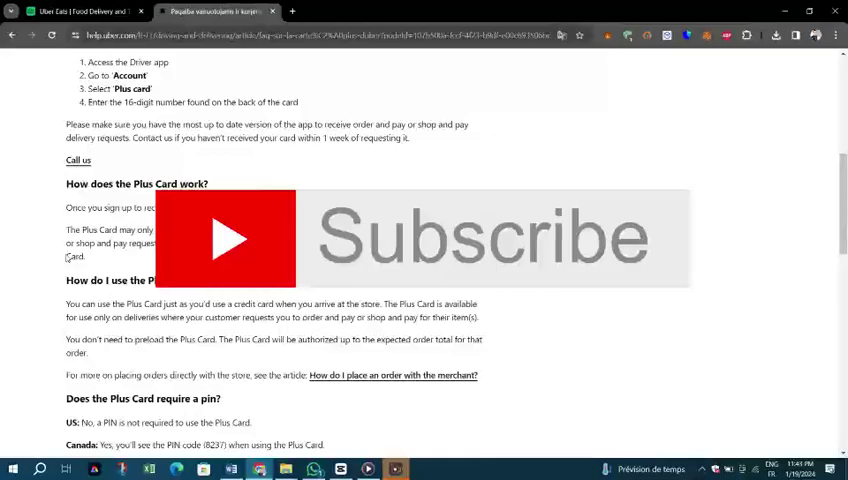